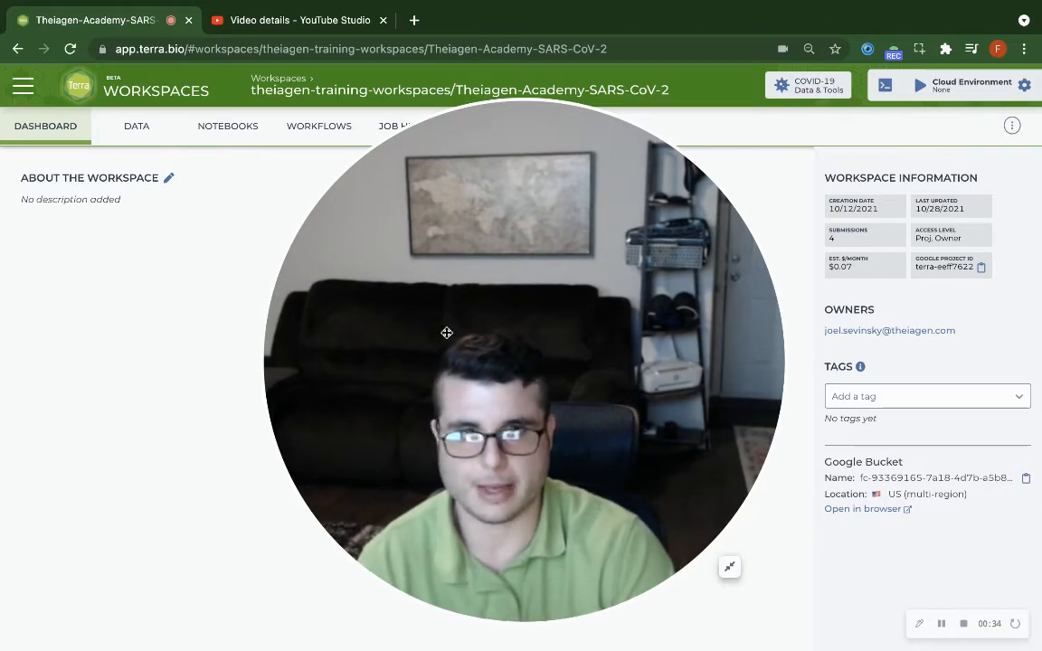
Open the Titan_ClearLabs workflow from the workspace's workflows
{"action": "left_click", "coordinate": [730, 567]}
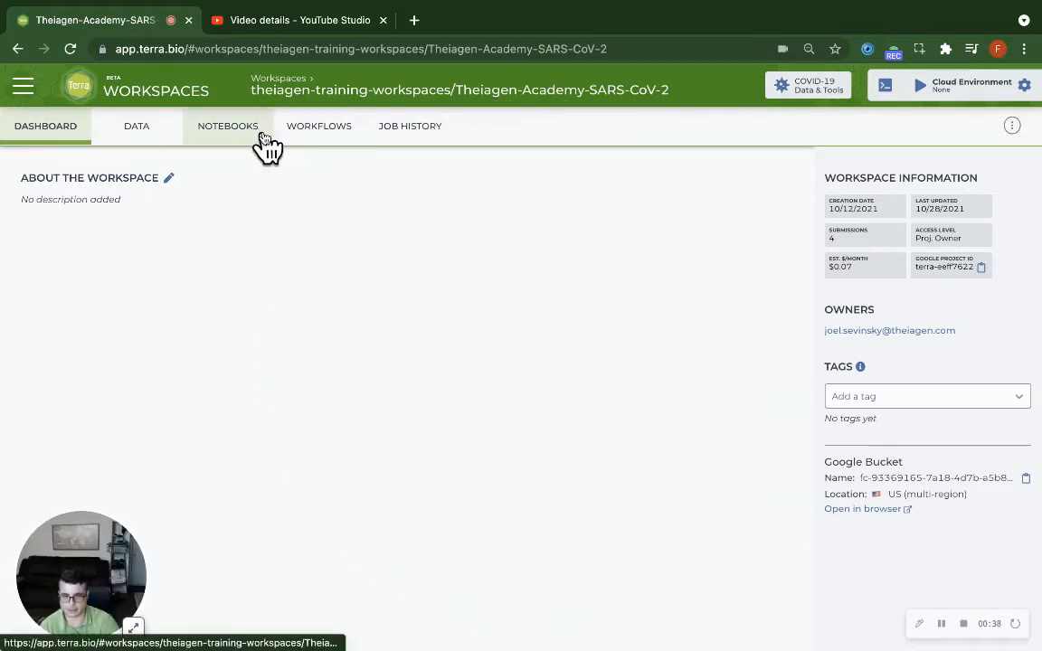
{"action": "left_click", "coordinate": [317, 134]}
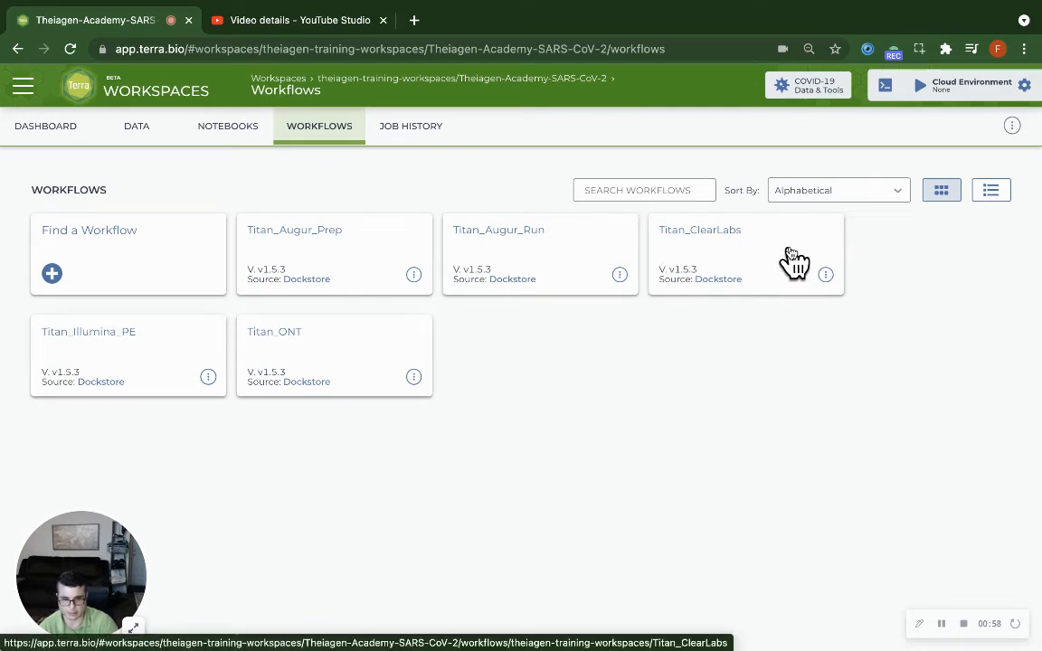
{"action": "left_click", "coordinate": [795, 255]}
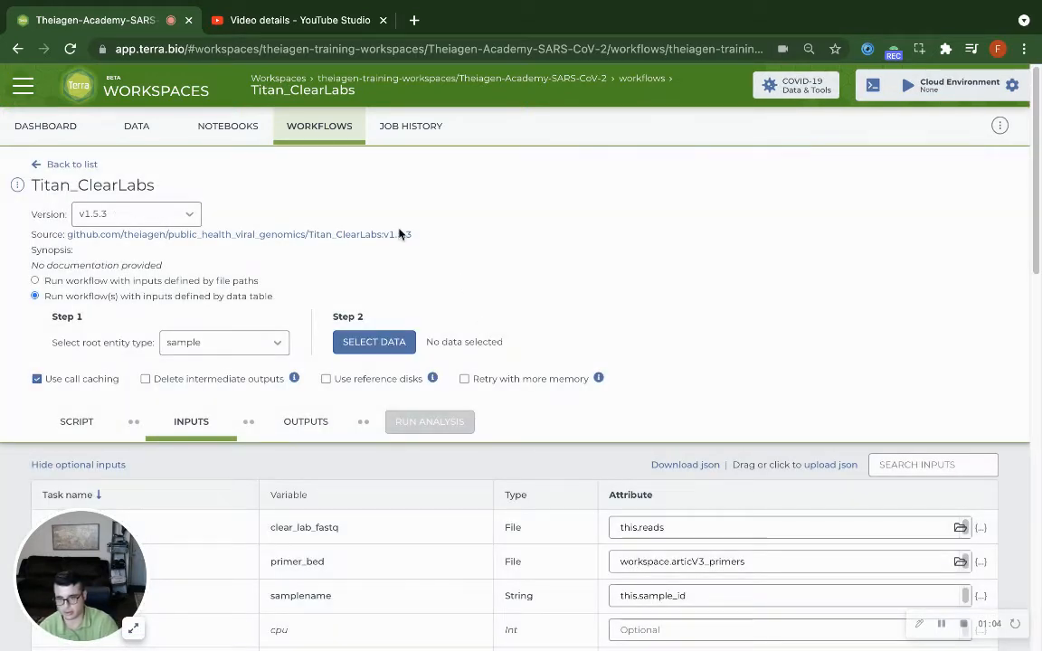
Select workflow version v1.5.3 and choose sample as the root entity type
{"action": "left_click", "coordinate": [181, 213]}
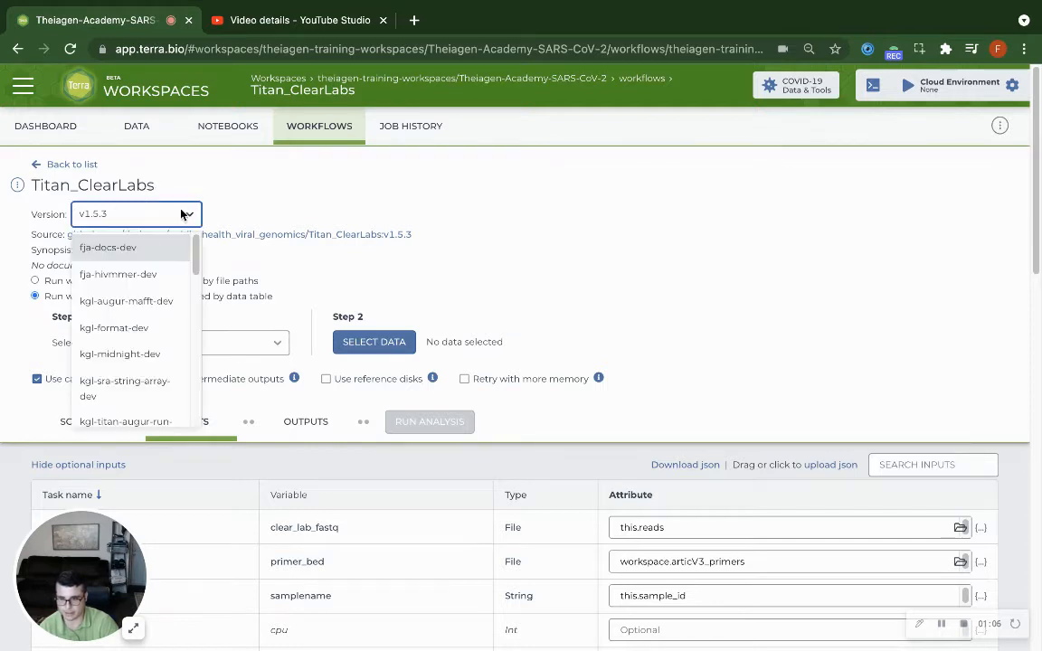
{"action": "scroll", "coordinate": [150, 277], "scroll_direction": "down", "scroll_amount": 10}
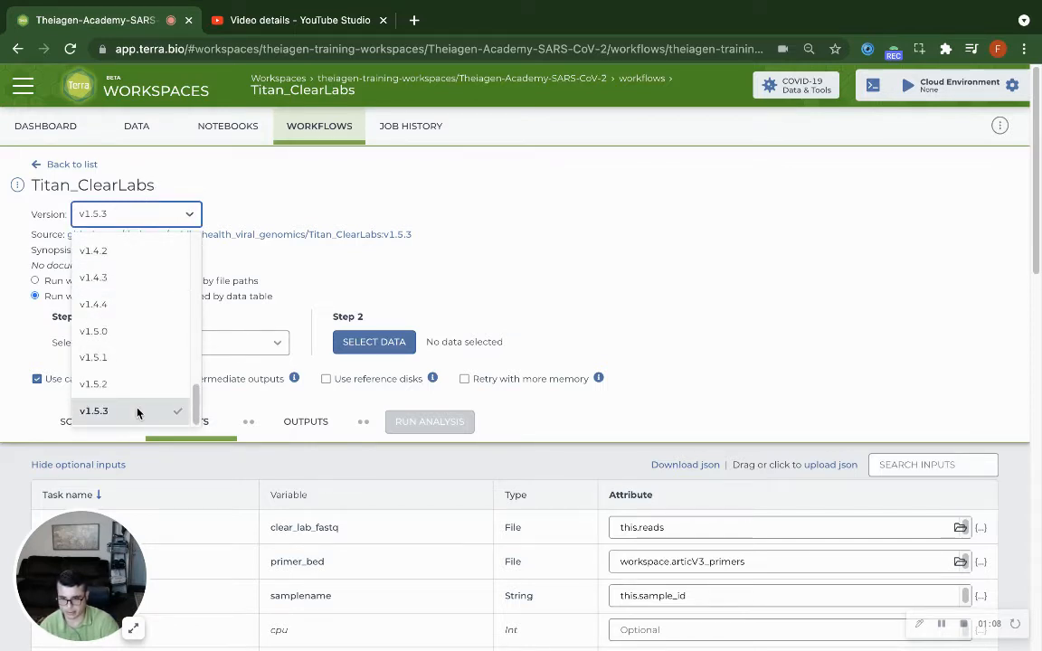
{"action": "left_click", "coordinate": [137, 412]}
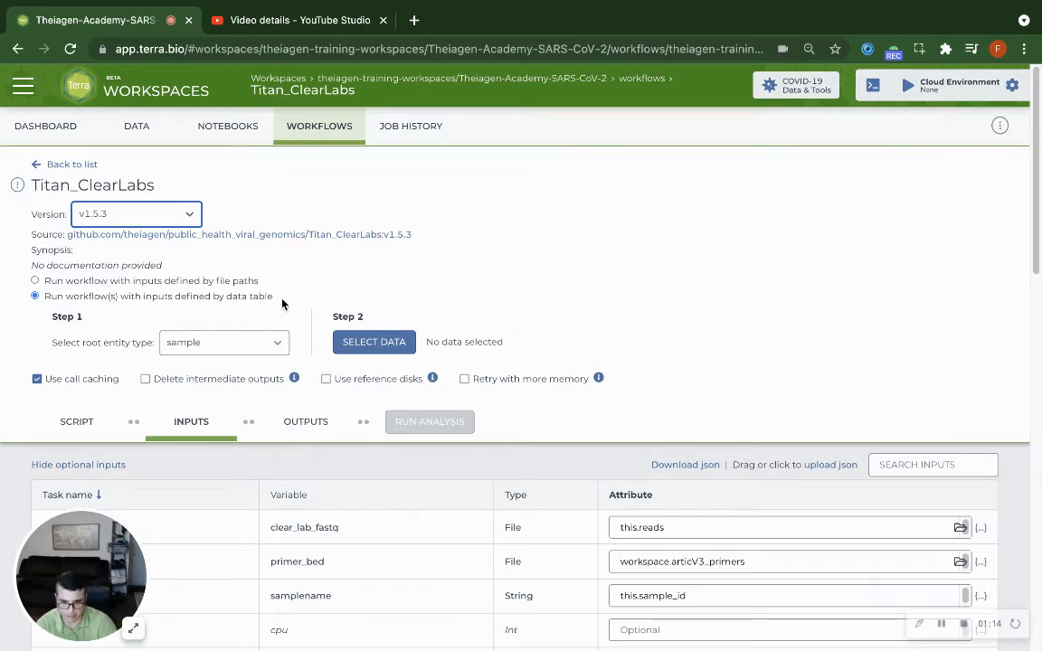
{"action": "left_click", "coordinate": [204, 350]}
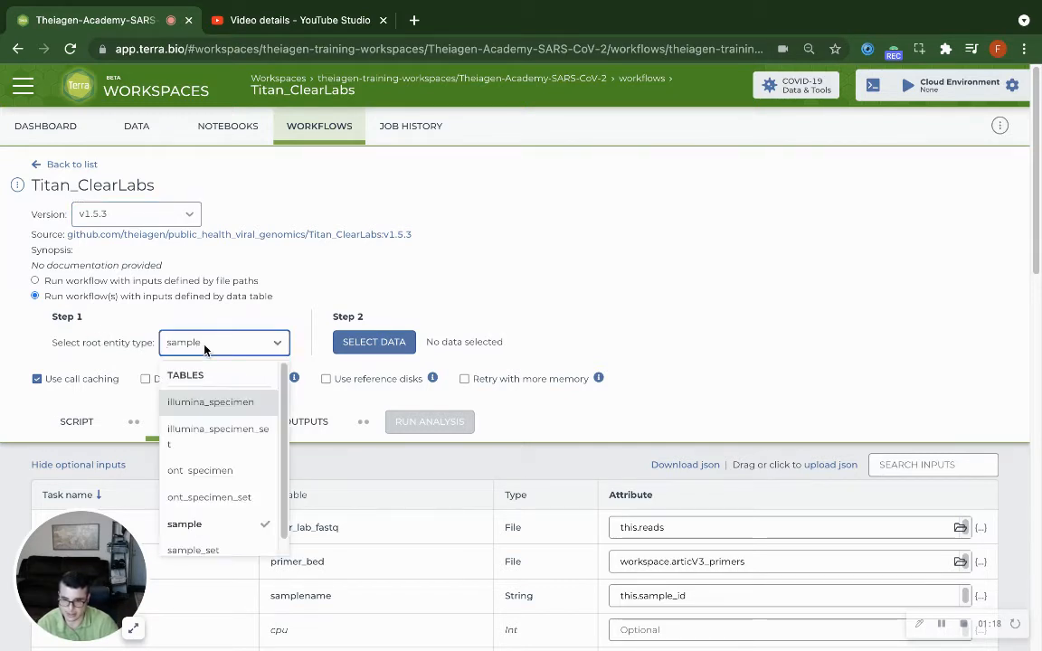
{"action": "left_click", "coordinate": [227, 530]}
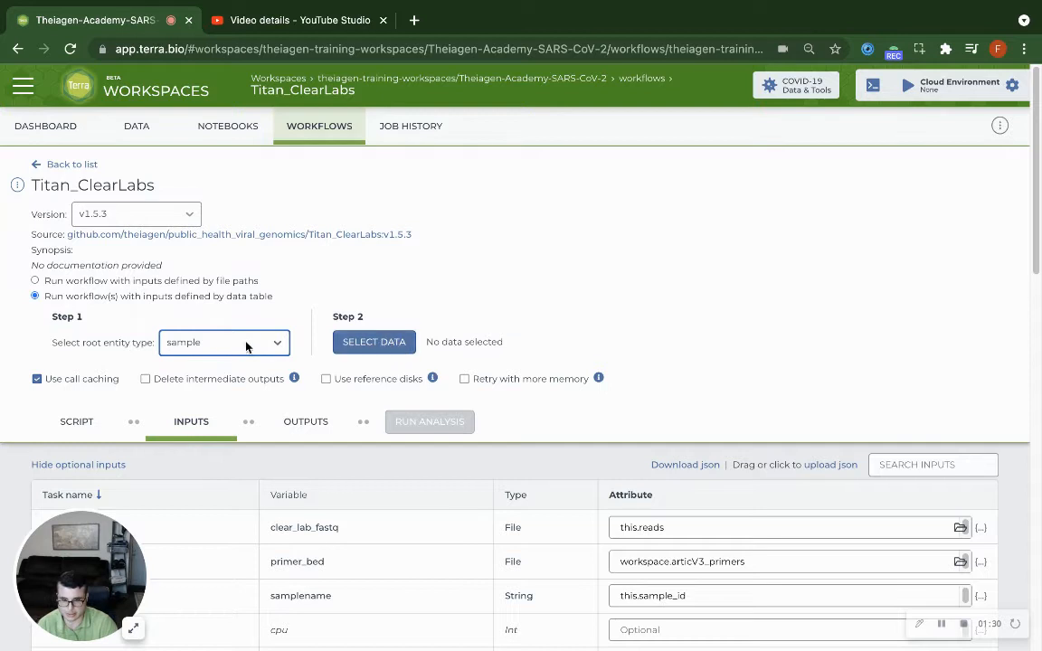
Start choosing data for the workflow and select all samples listed in the sample table
{"action": "left_click", "coordinate": [374, 343]}
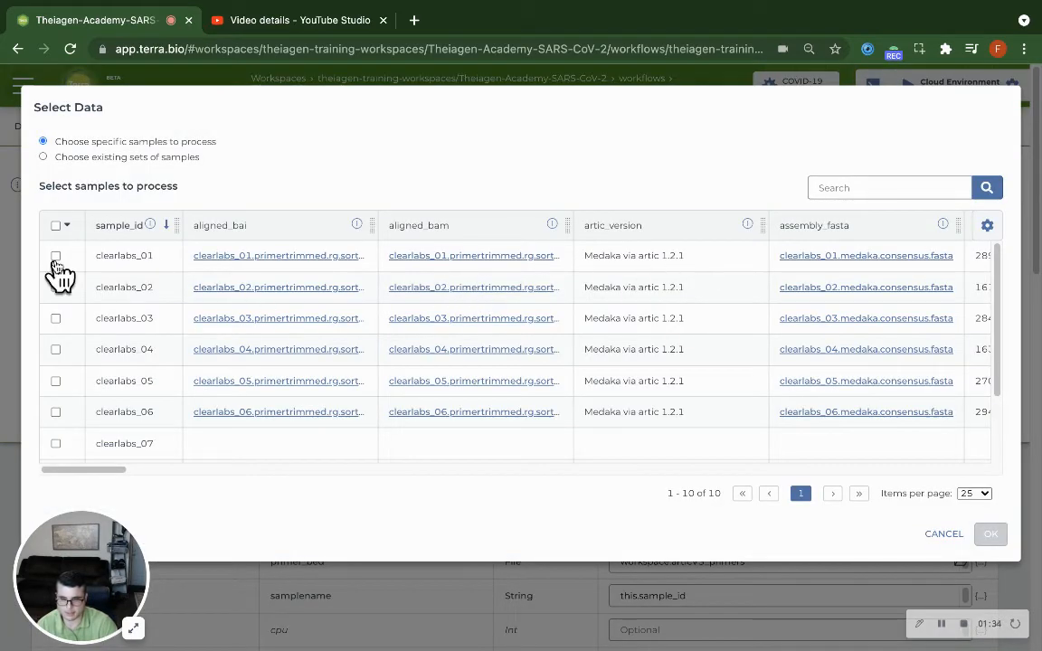
{"action": "left_click", "coordinate": [56, 226]}
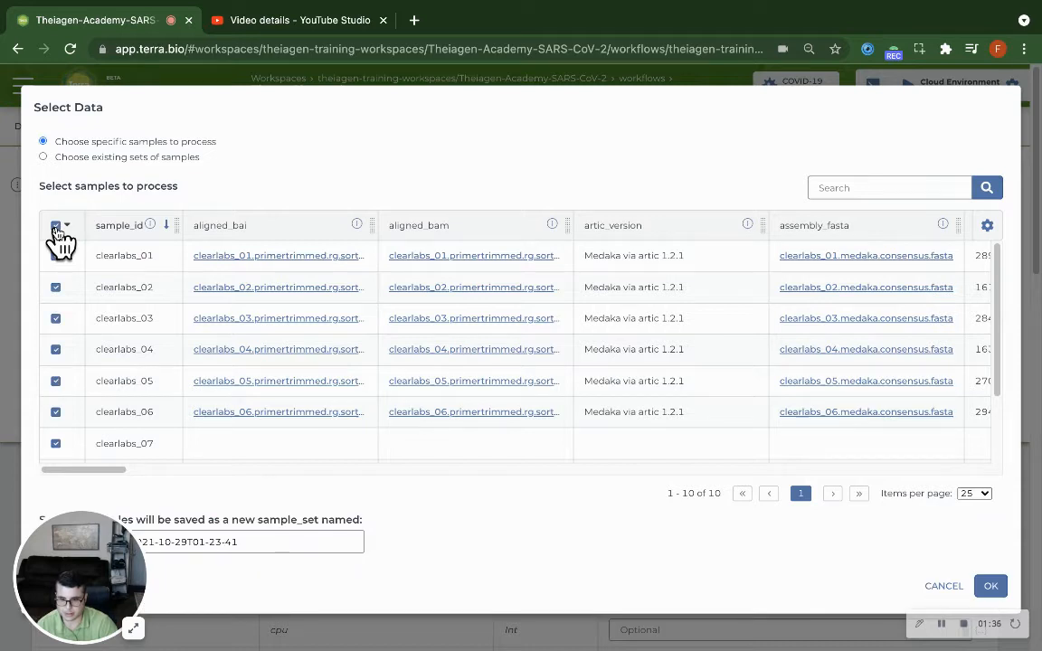
{"action": "left_click", "coordinate": [66, 226]}
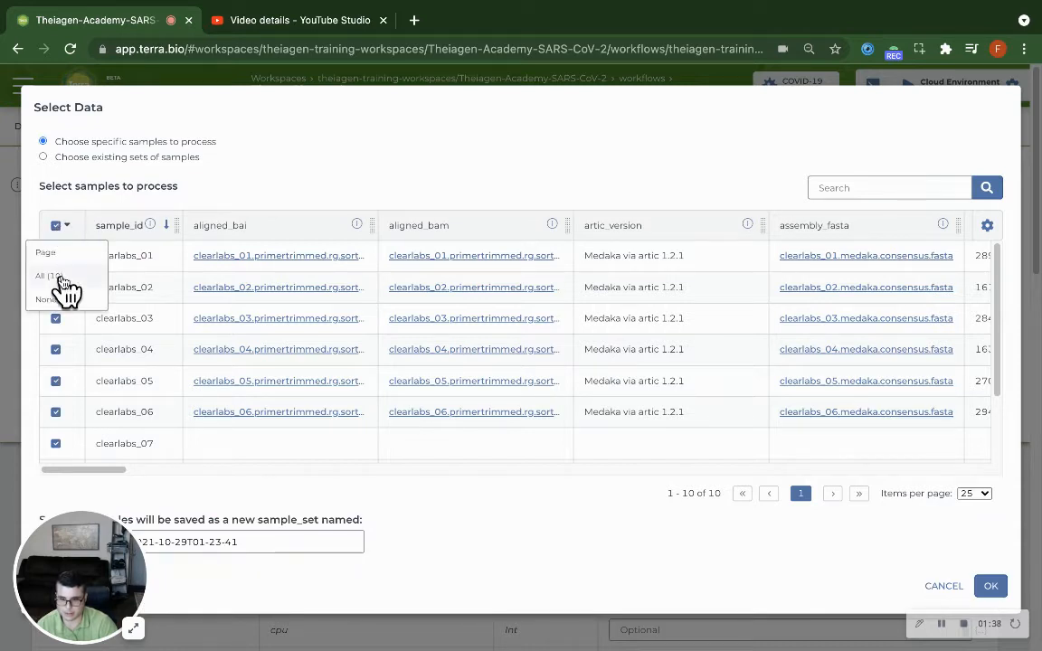
Limit the columns shown in the sample table to run_id only
{"action": "left_click", "coordinate": [987, 226]}
{"action": "left_click", "coordinate": [459, 132]}
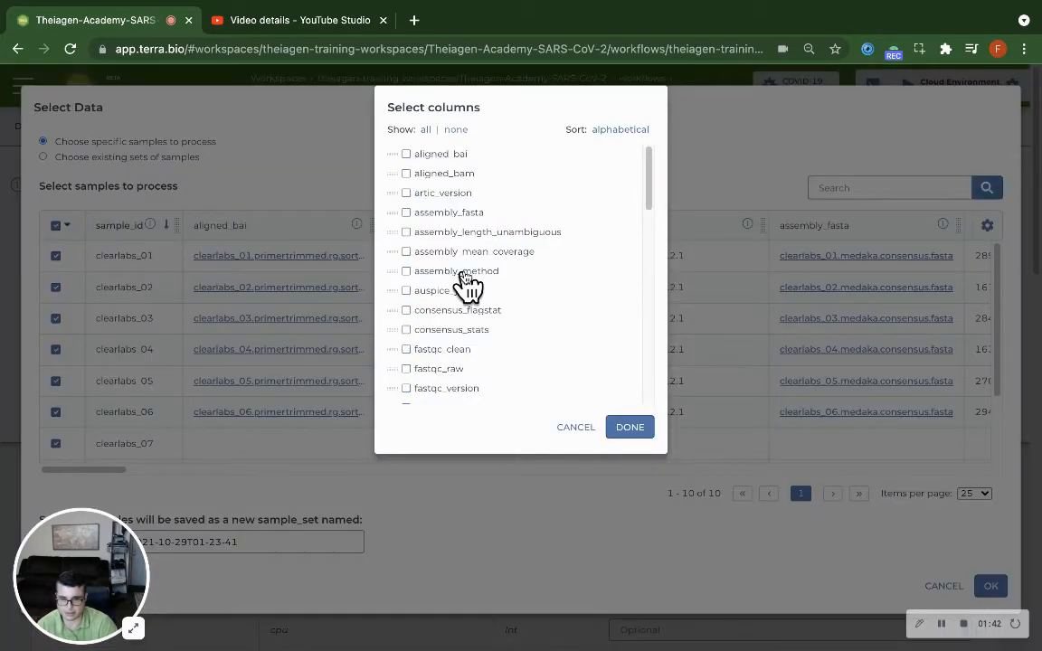
{"action": "scroll", "coordinate": [465, 284], "scroll_direction": "down", "scroll_amount": 10}
{"action": "left_click", "coordinate": [427, 239]}
{"action": "left_click", "coordinate": [642, 428]}
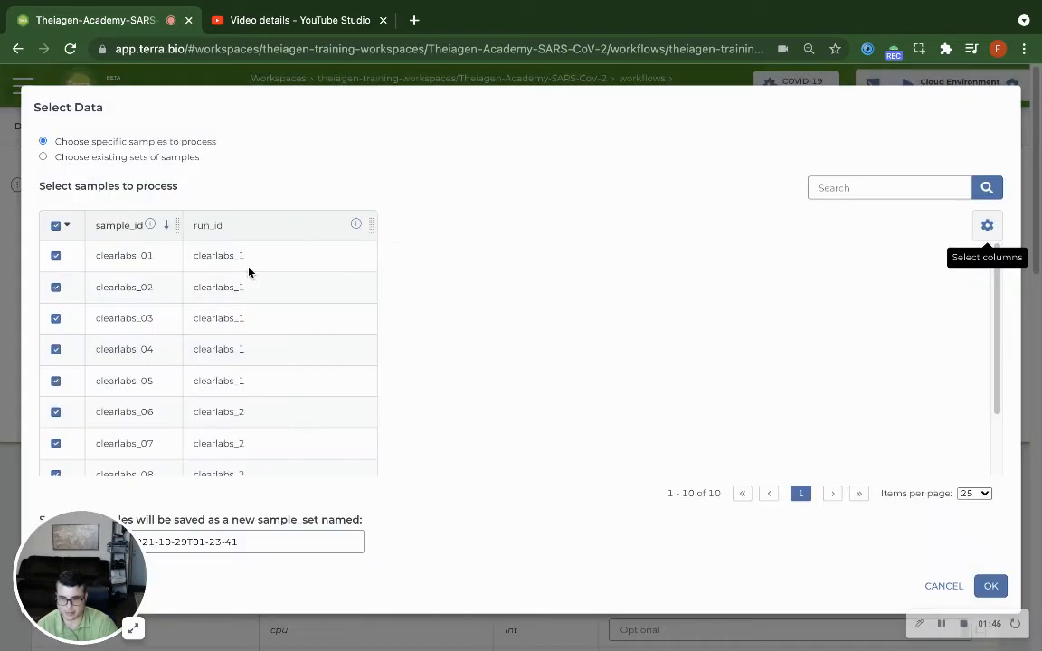
Copy the run ID clearlabs_2 from the clearlabs_06 row and search the sample table for it
{"action": "double_click", "coordinate": [240, 409]}
{"action": "right_click", "coordinate": [240, 409]}
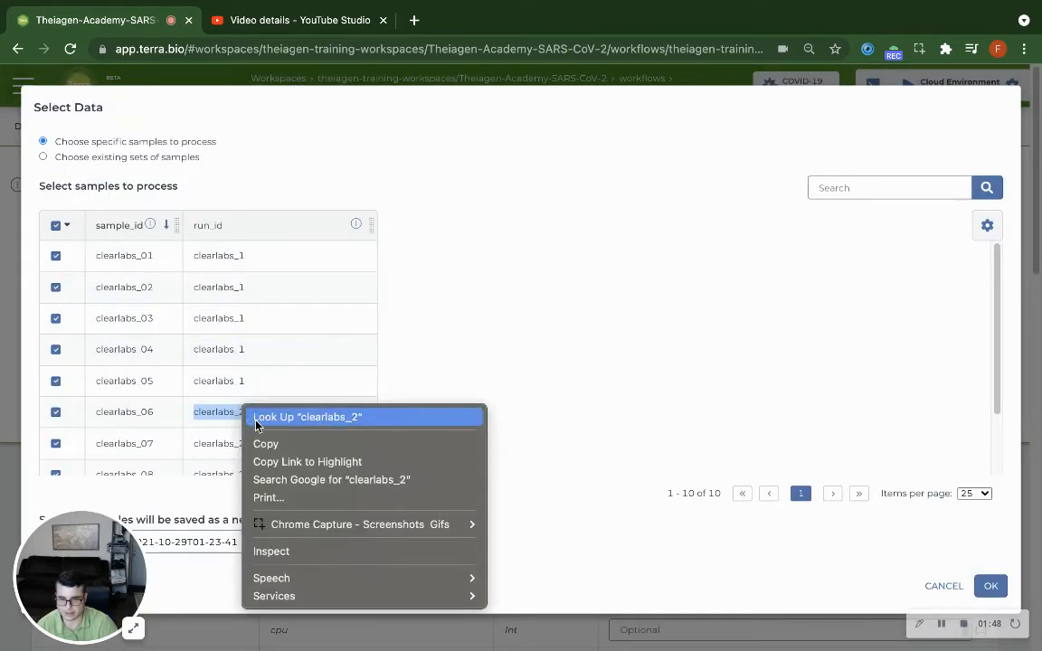
{"action": "key", "text": "Return"}
{"action": "left_click", "coordinate": [888, 187]}
{"action": "right_click", "coordinate": [888, 187]}
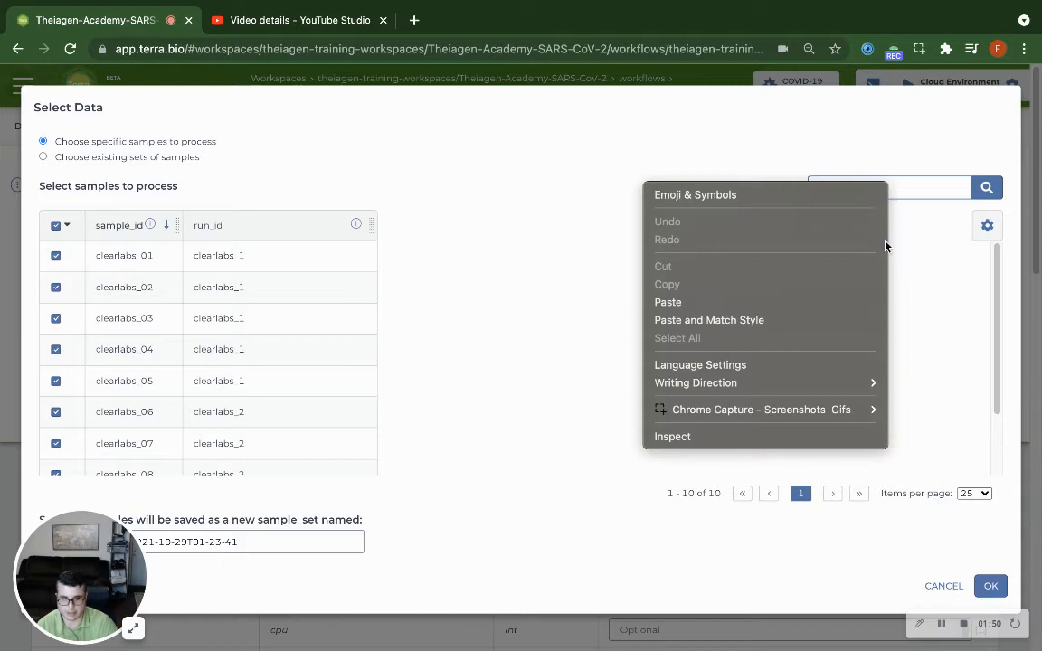
{"action": "left_click", "coordinate": [692, 302]}
{"action": "key", "text": "Return"}
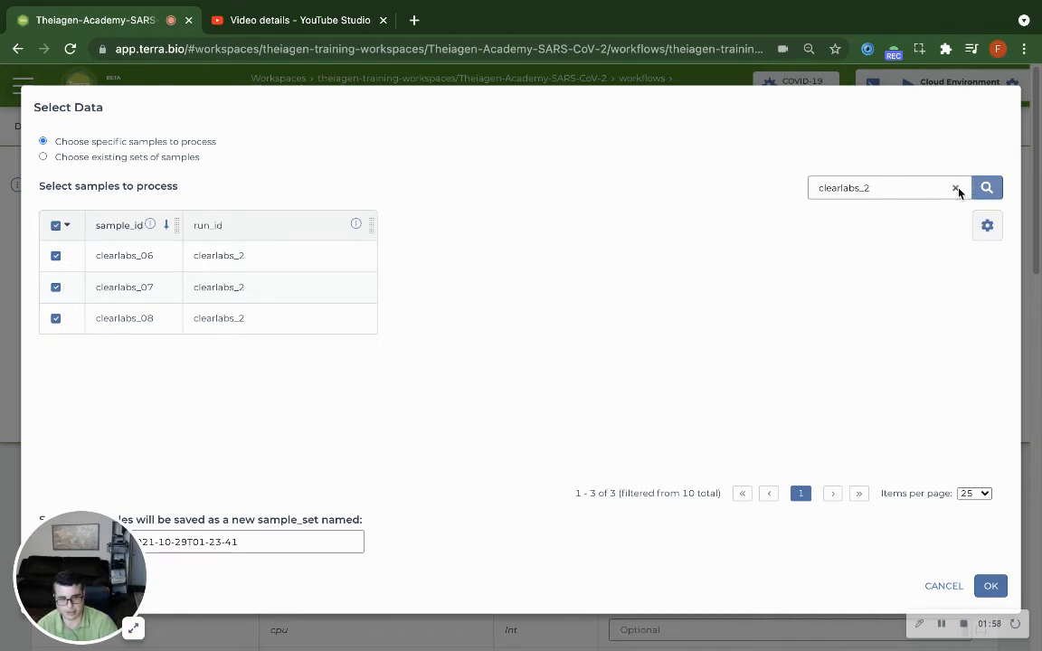
Clear the sample search and confirm the selection of all samples for processing
{"action": "left_click", "coordinate": [958, 189]}
{"action": "scroll", "coordinate": [292, 285], "scroll_direction": "down", "scroll_amount": 2}
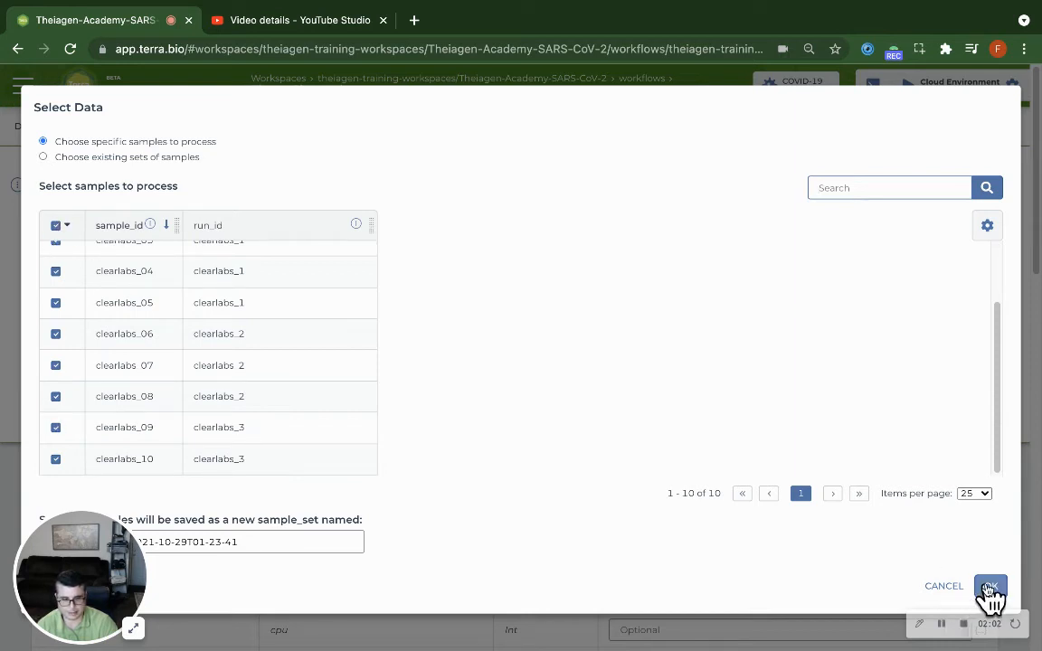
{"action": "left_click", "coordinate": [991, 586]}
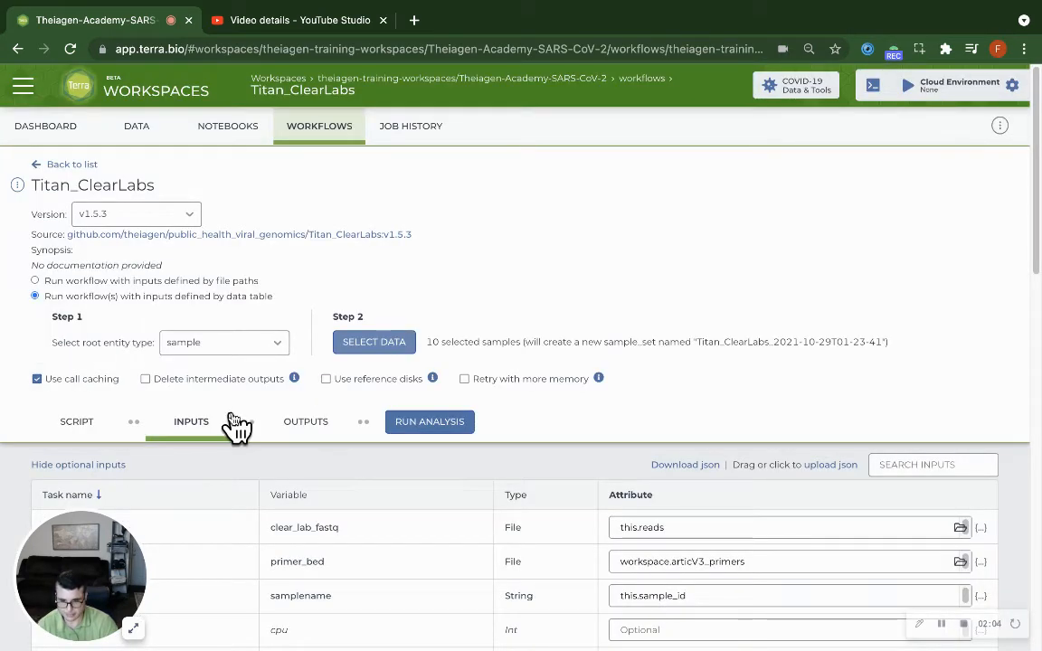
Examine the clear_lab_fastq input and how its attribute refers to a column of the selected root entity table
{"action": "scroll", "coordinate": [466, 507], "scroll_direction": "down", "scroll_amount": 3}
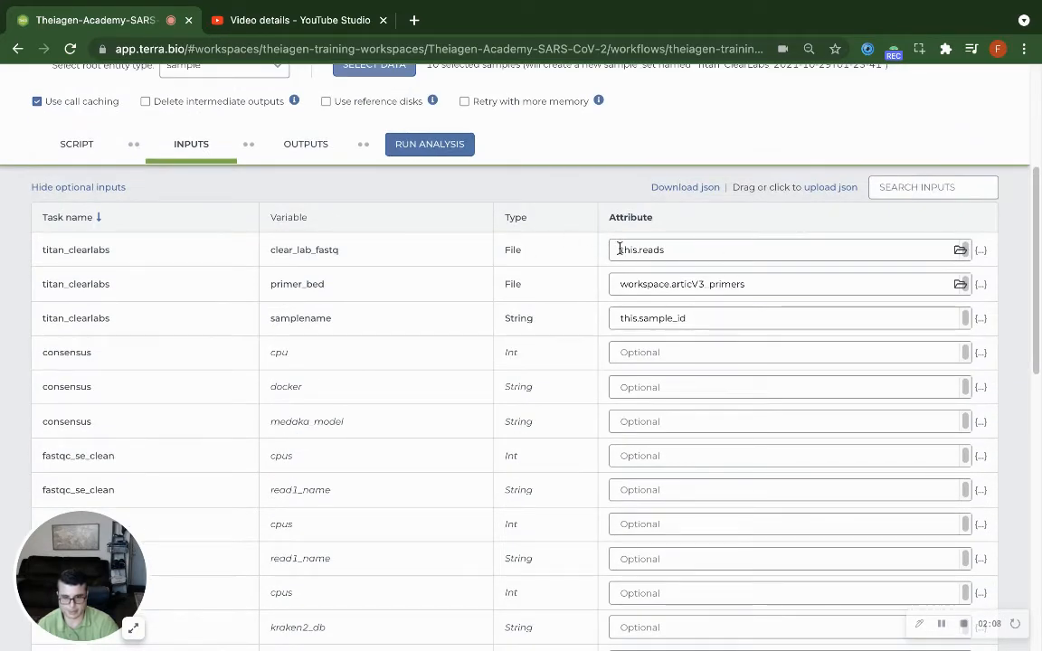
{"action": "left_click_drag", "start_coordinate": [620, 250], "coordinate": [638, 246]}
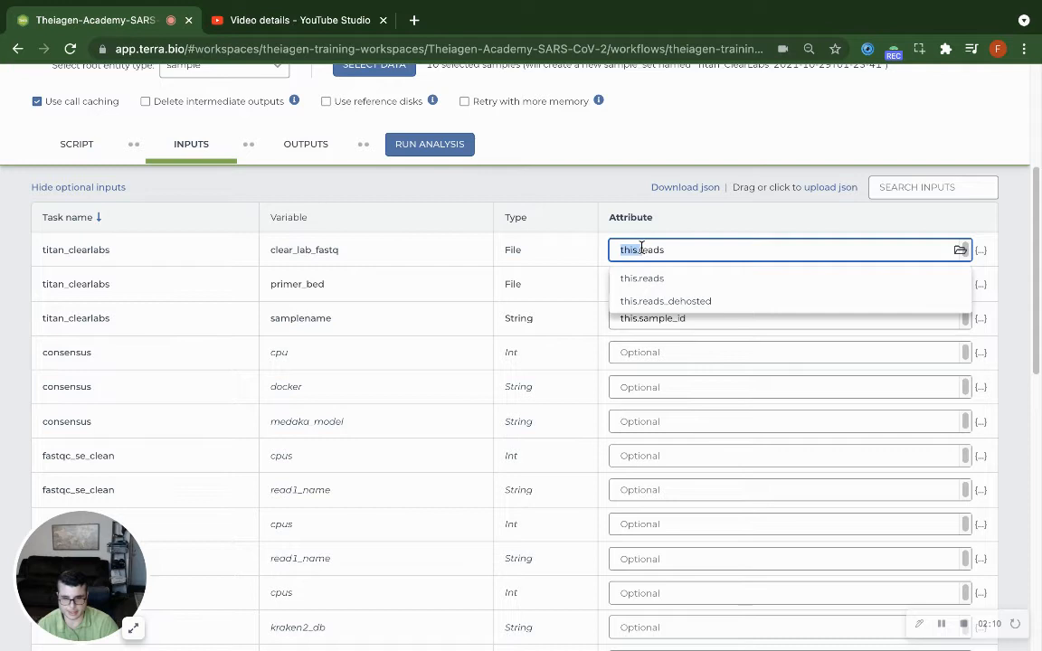
{"action": "scroll", "coordinate": [222, 83], "scroll_direction": "up", "scroll_amount": 1}
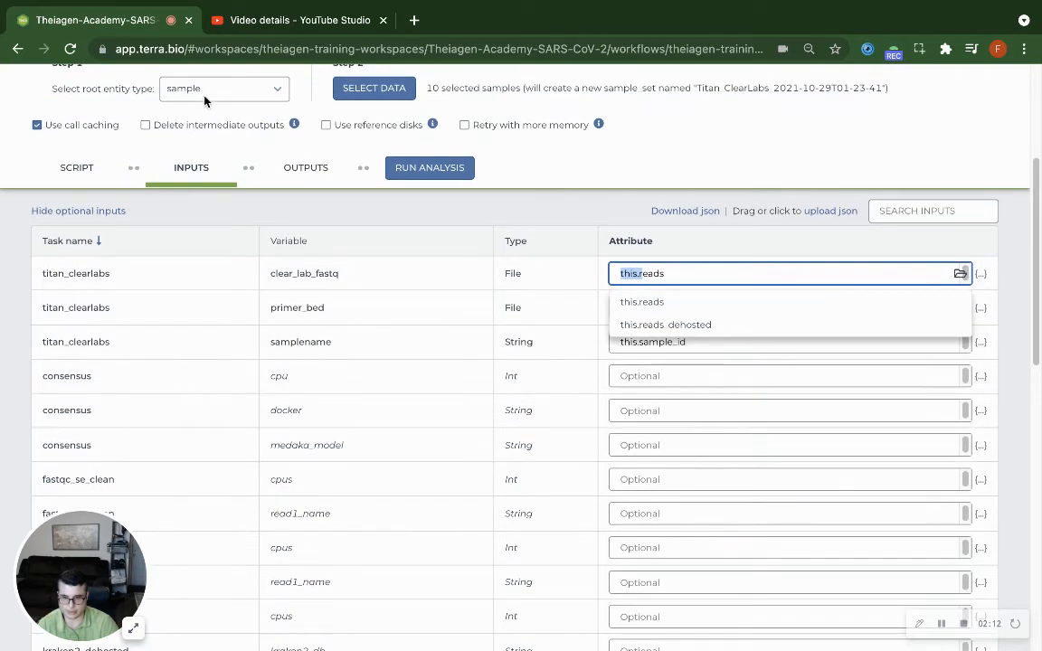
{"action": "left_click_drag", "start_coordinate": [665, 274], "coordinate": [642, 270]}
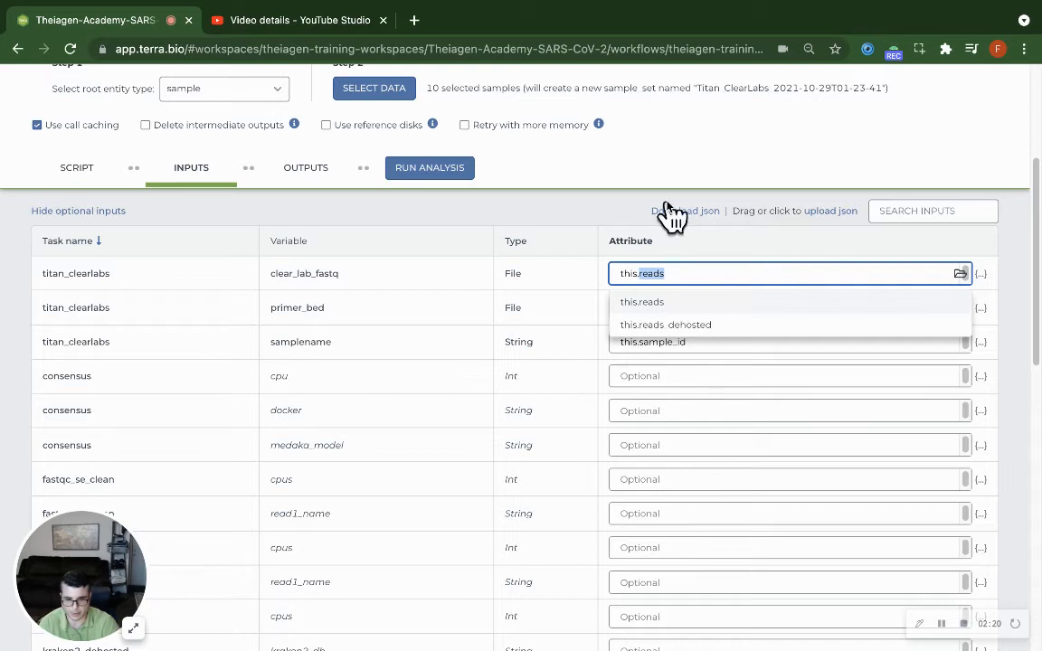
{"action": "double_click", "coordinate": [315, 276]}
{"action": "left_click", "coordinate": [668, 272]}
{"action": "left_click_drag", "start_coordinate": [668, 271], "coordinate": [642, 271]}
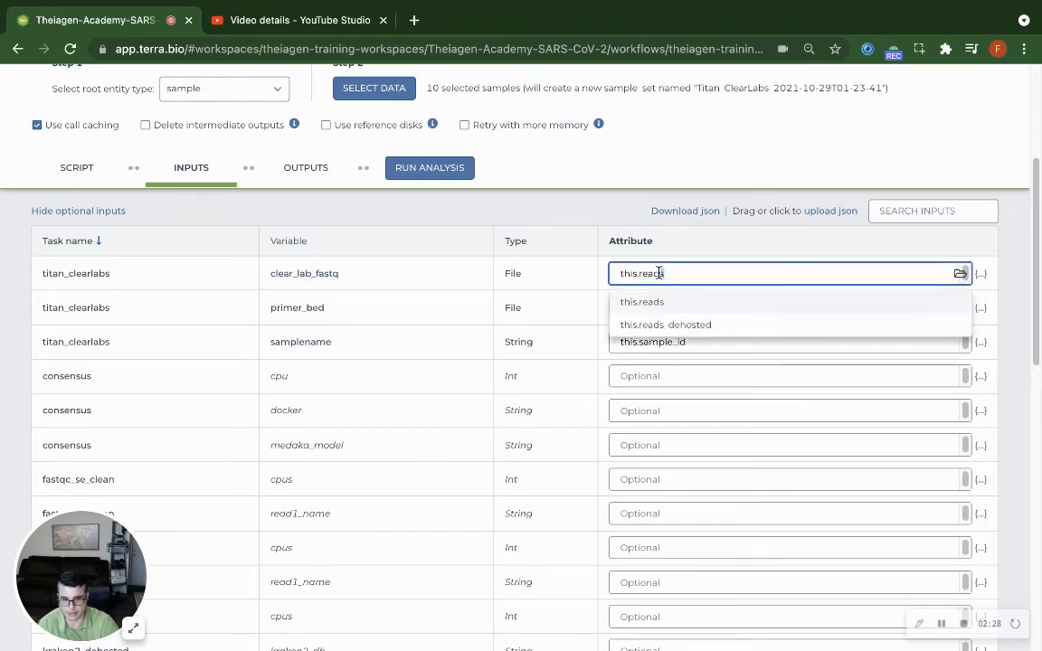
{"action": "double_click", "coordinate": [319, 272]}
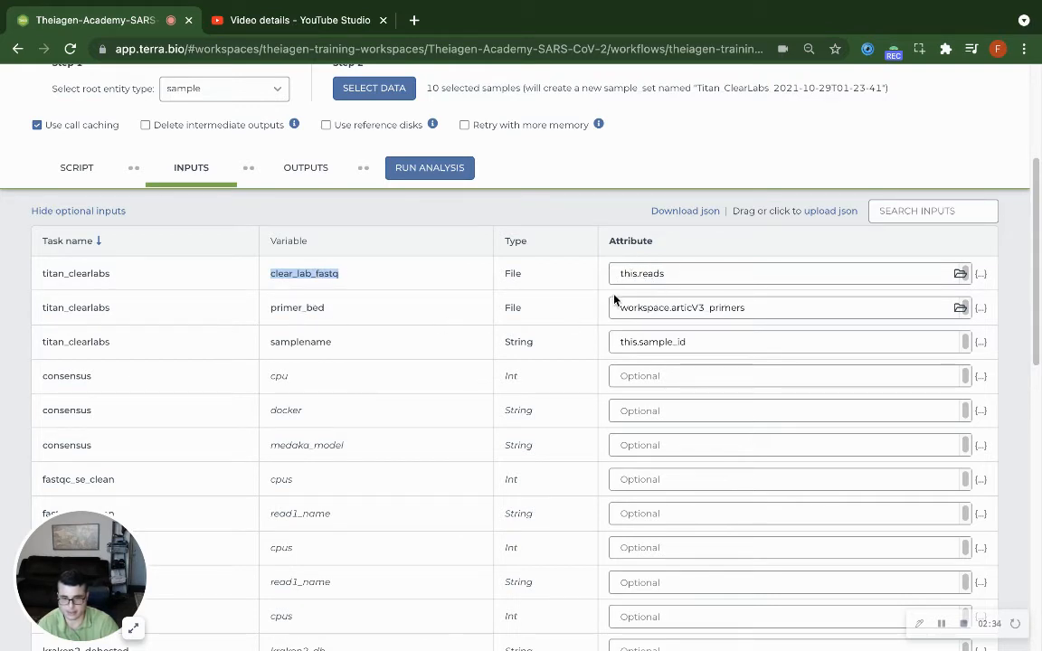
Set the primer_bed attribute to workspace.midnight_primers and save the workflow inputs
{"action": "left_click", "coordinate": [659, 308]}
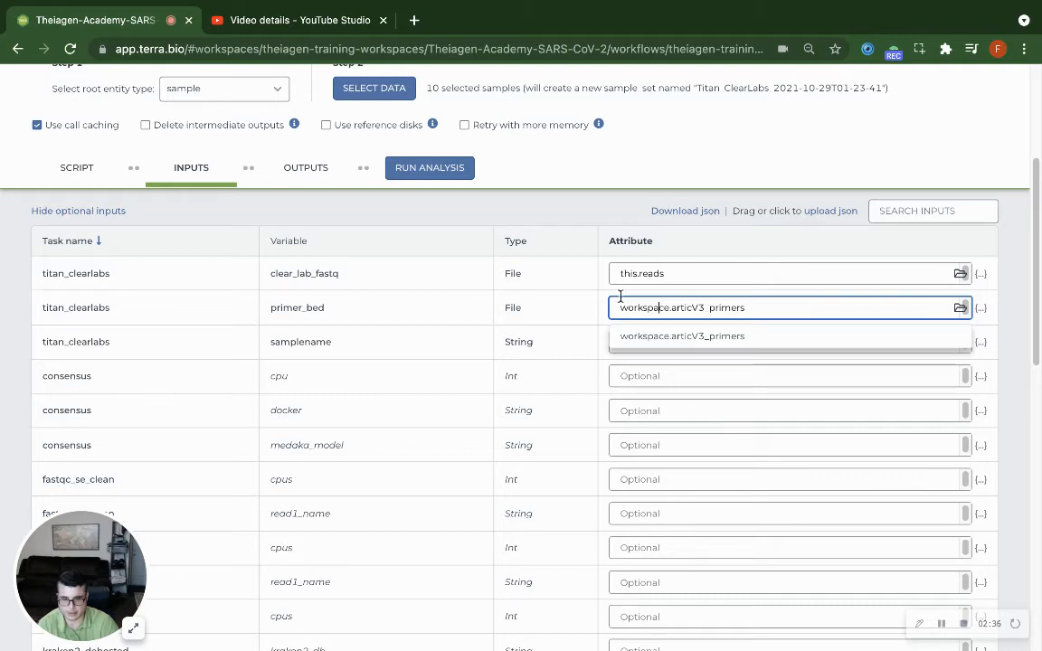
{"action": "left_click_drag", "start_coordinate": [673, 307], "coordinate": [618, 308]}
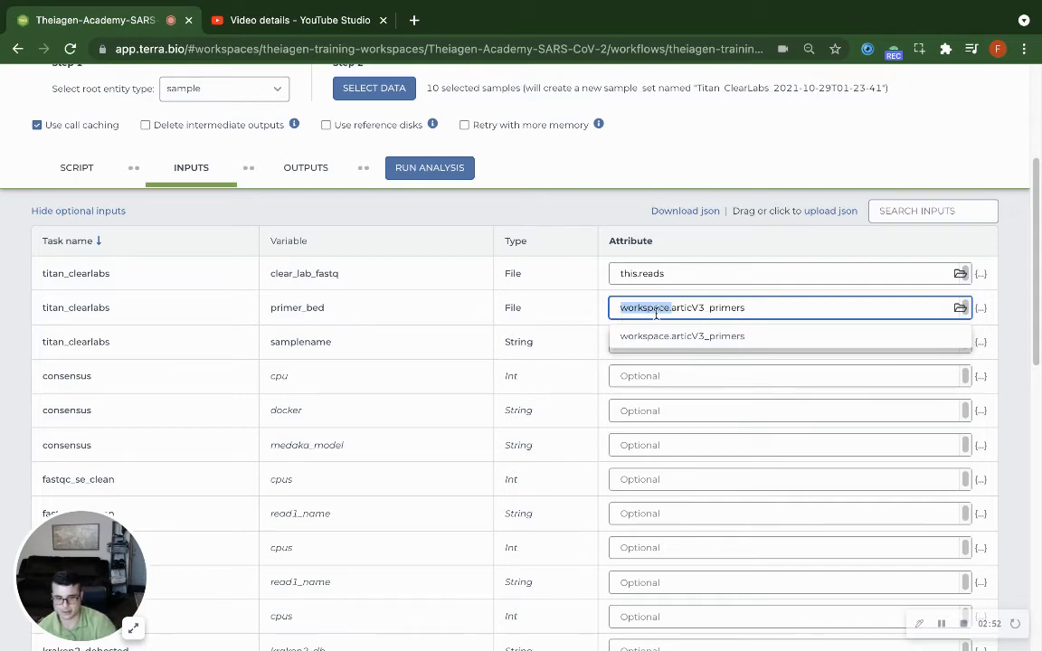
{"action": "scroll", "coordinate": [736, 314], "scroll_direction": "up", "scroll_amount": 1}
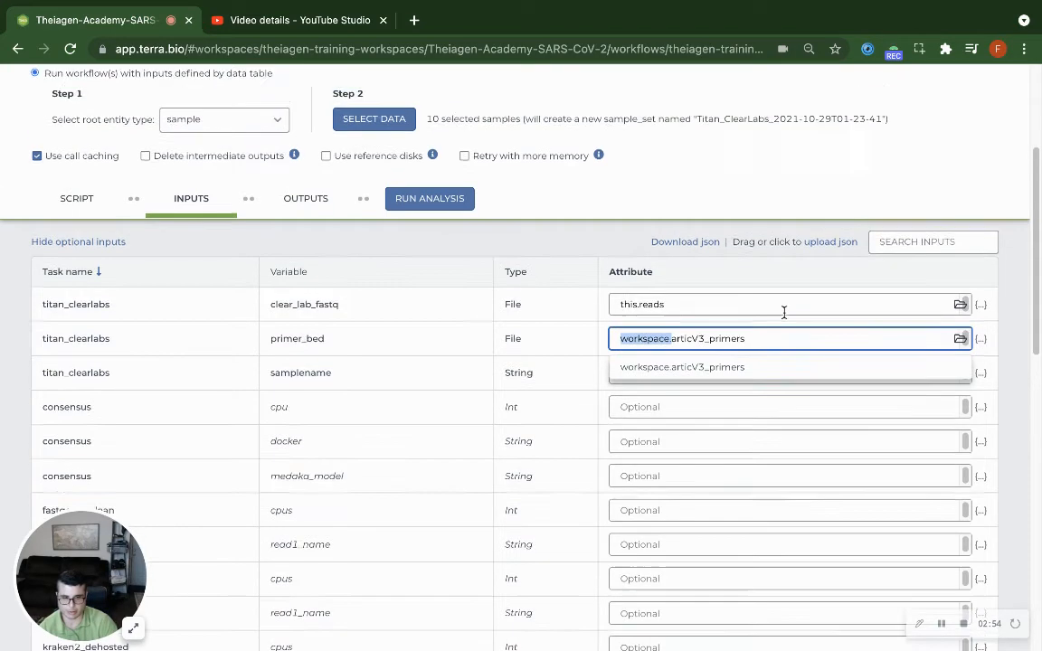
{"action": "left_click", "coordinate": [756, 344]}
{"action": "left_click_drag", "start_coordinate": [756, 345], "coordinate": [670, 346]}
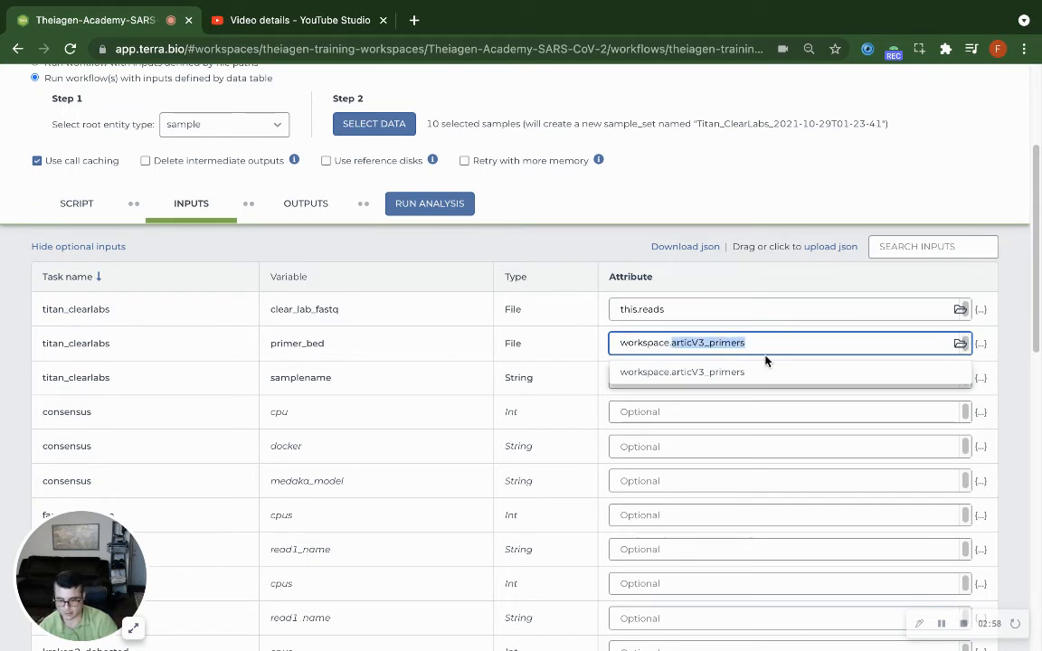
{"action": "type", "text": "m"}
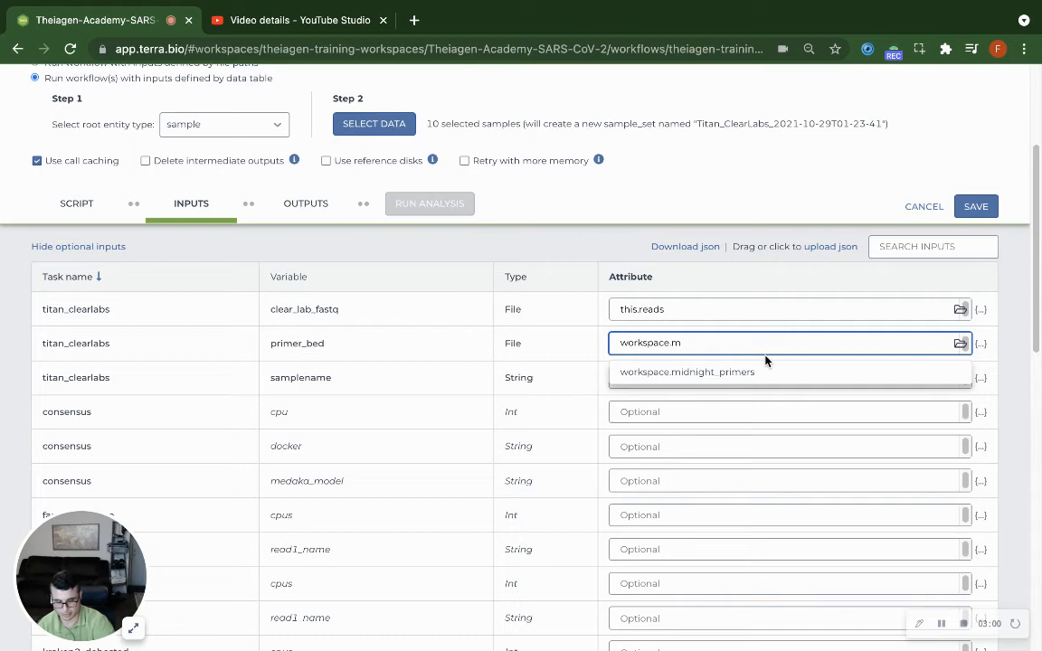
{"action": "left_click", "coordinate": [751, 372]}
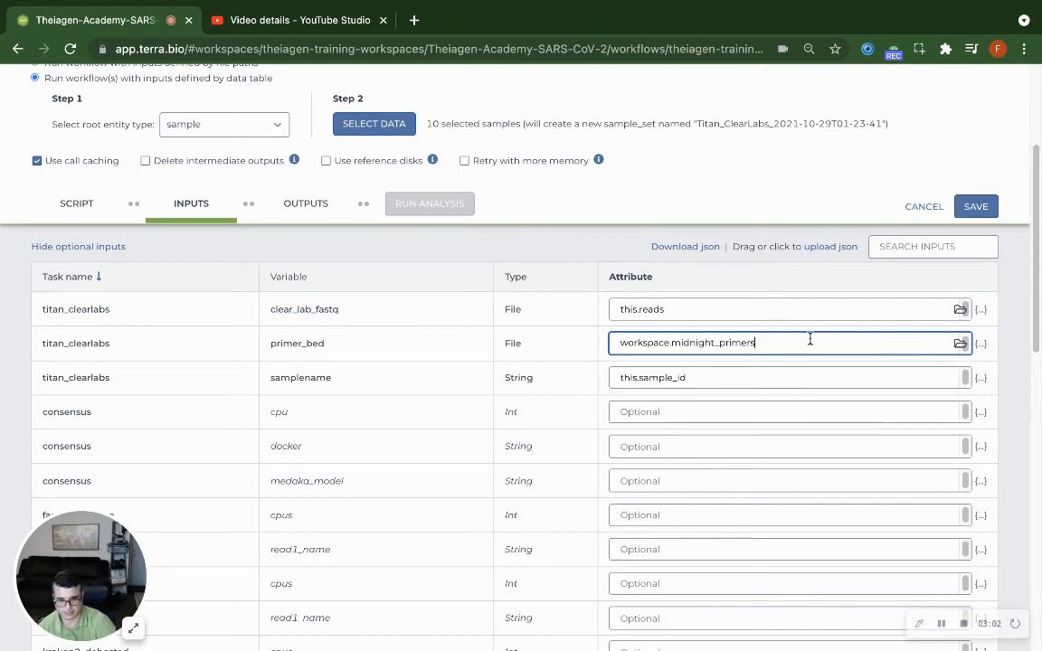
{"action": "left_click", "coordinate": [976, 206]}
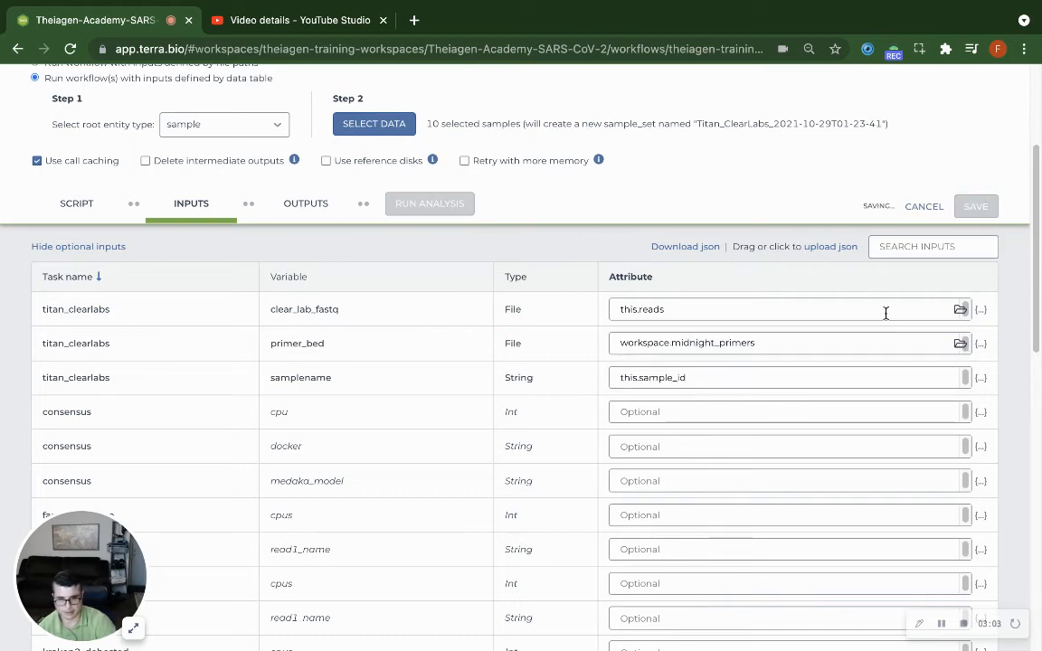
Change the primer_bed attribute to workspace.articV3_primers
{"action": "left_click", "coordinate": [767, 343]}
{"action": "left_click_drag", "start_coordinate": [767, 344], "coordinate": [670, 344]}
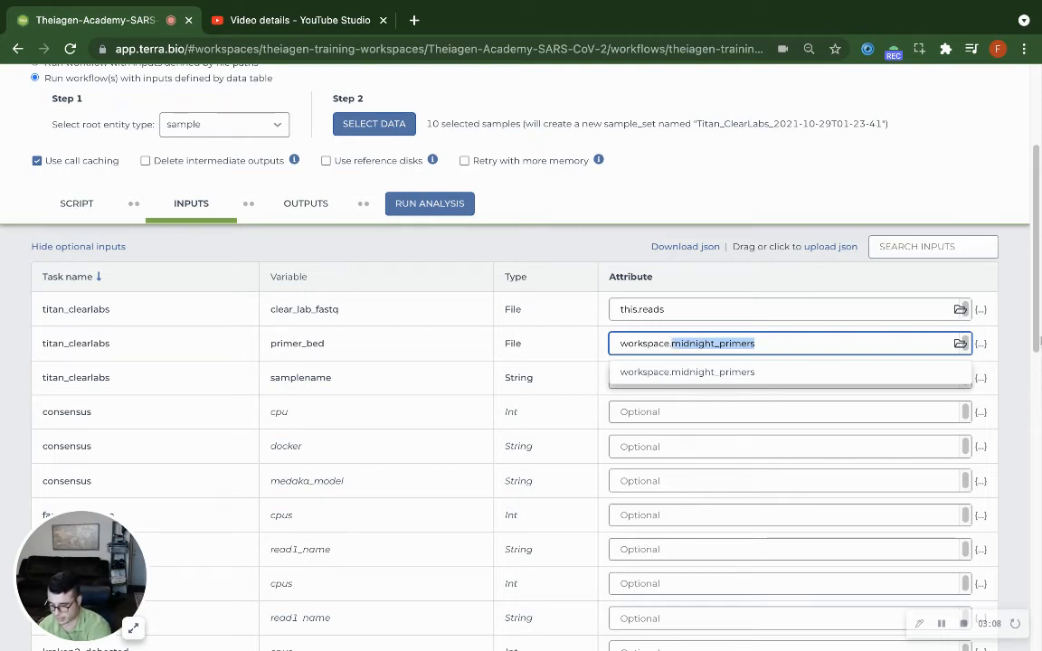
{"action": "key", "text": "BackSpace"}
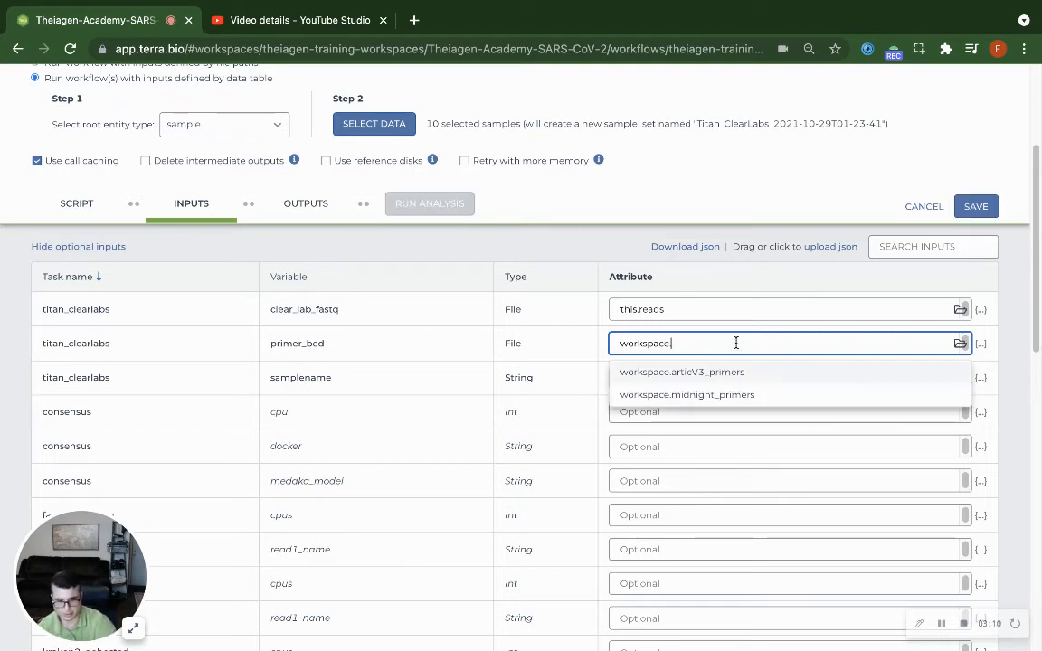
{"action": "left_click", "coordinate": [737, 373]}
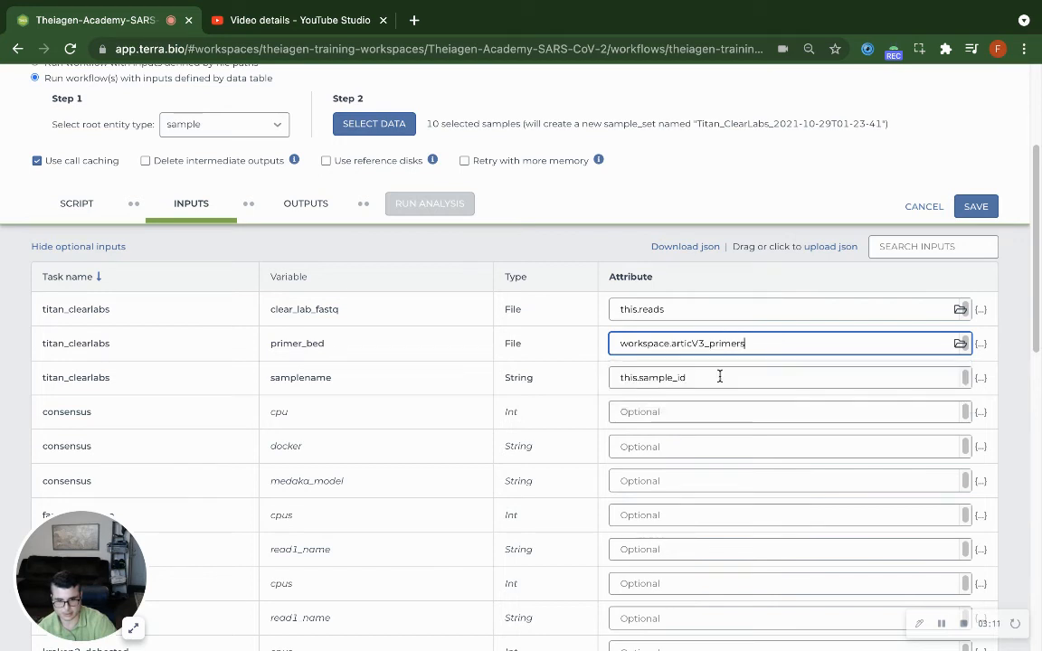
Examine the samplename input and the table column its attribute refers to
{"action": "double_click", "coordinate": [296, 377]}
{"action": "double_click", "coordinate": [662, 377]}
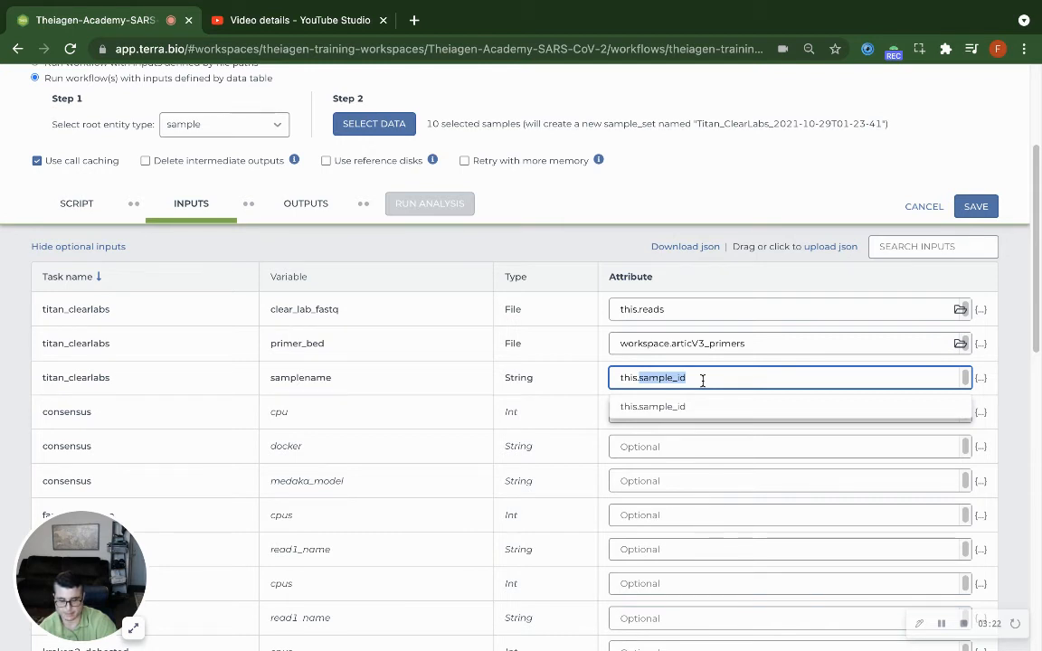
Check that the samplename attribute points to the sample_id column of the sample root entity table
{"action": "left_click", "coordinate": [701, 380]}
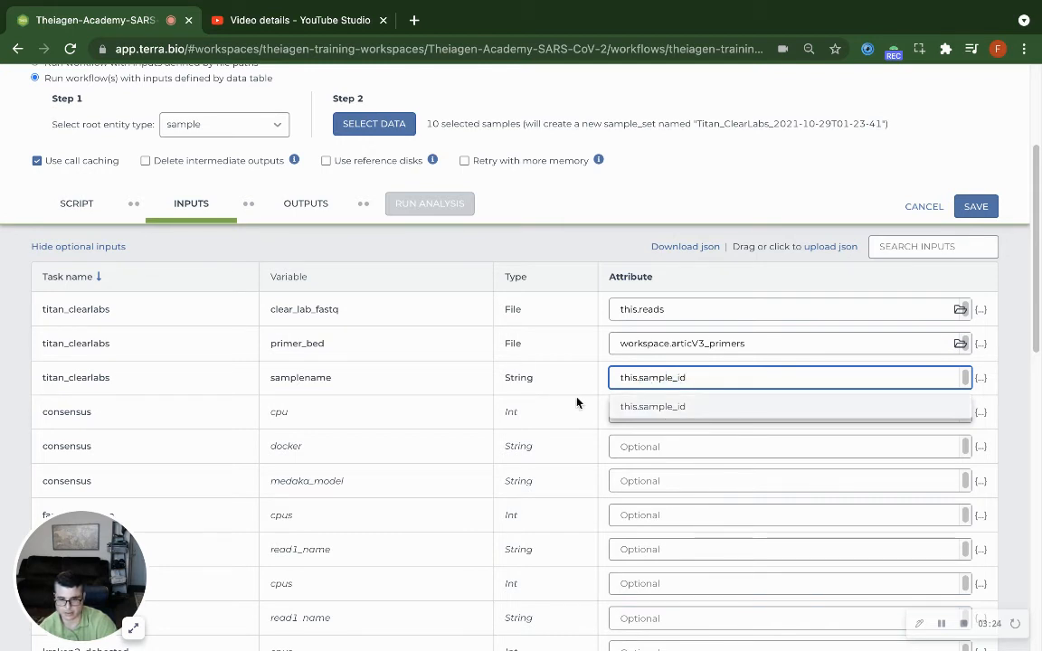
{"action": "triple_click", "coordinate": [649, 377]}
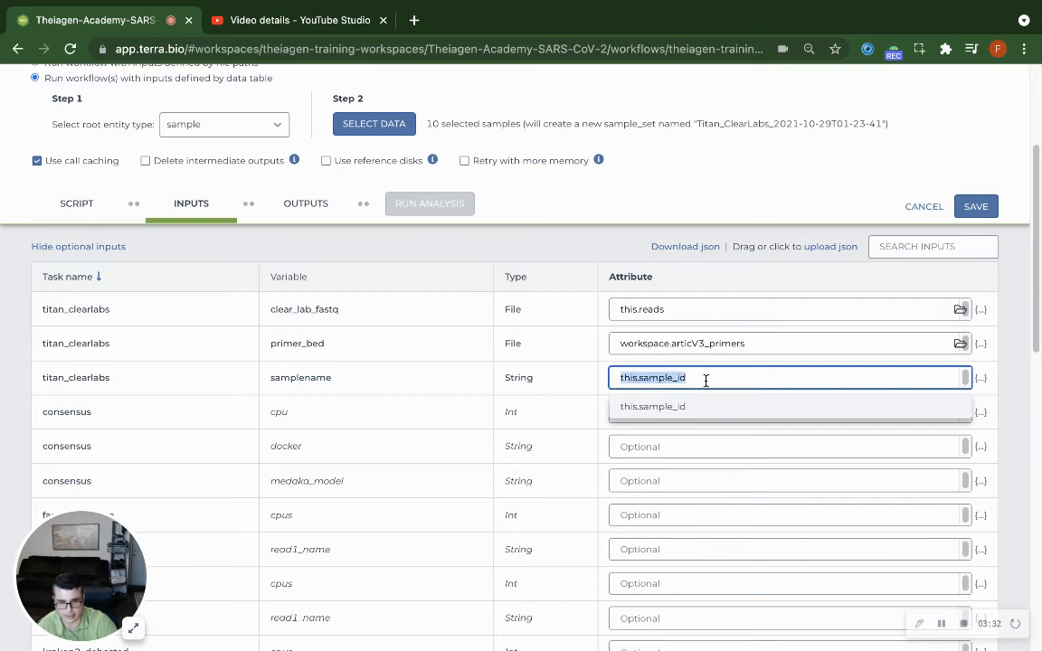
{"action": "left_click", "coordinate": [308, 377]}
{"action": "double_click", "coordinate": [308, 378]}
{"action": "left_click", "coordinate": [449, 380]}
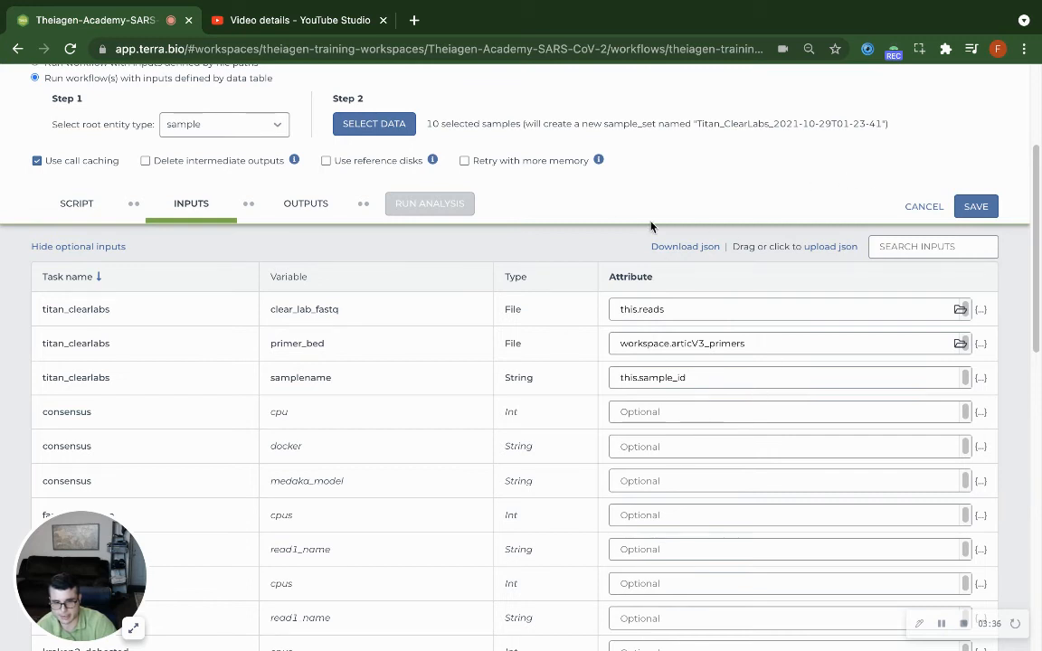
Save the workflow configuration with its output attributes and launch the analysis with the submission comment "clearlabs training run"
{"action": "left_click", "coordinate": [312, 215]}
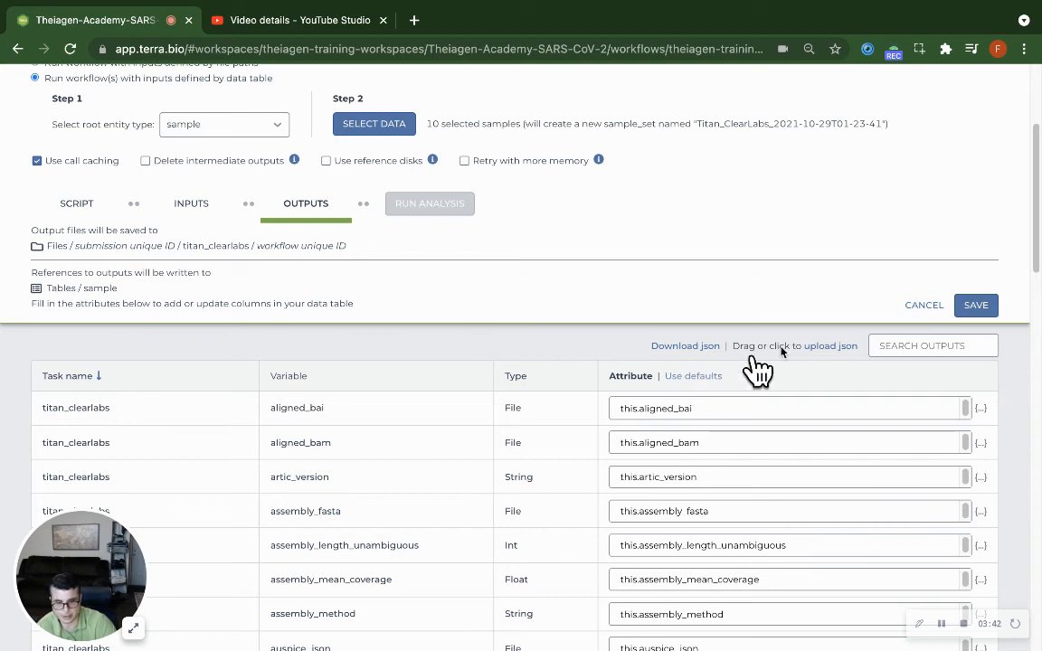
{"action": "left_click", "coordinate": [980, 307]}
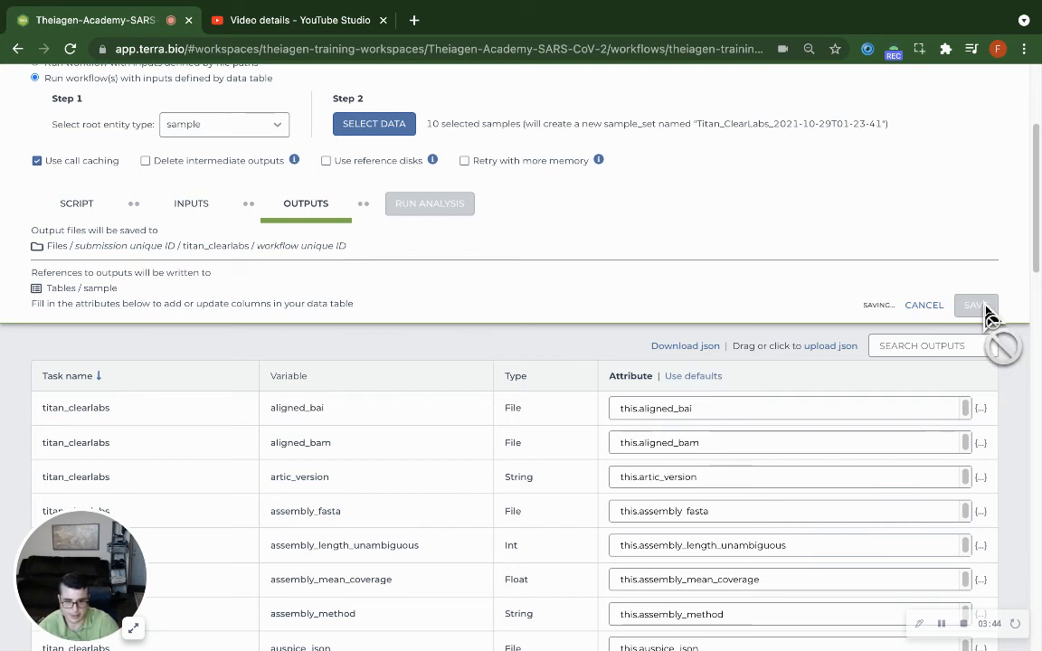
{"action": "left_click", "coordinate": [432, 208]}
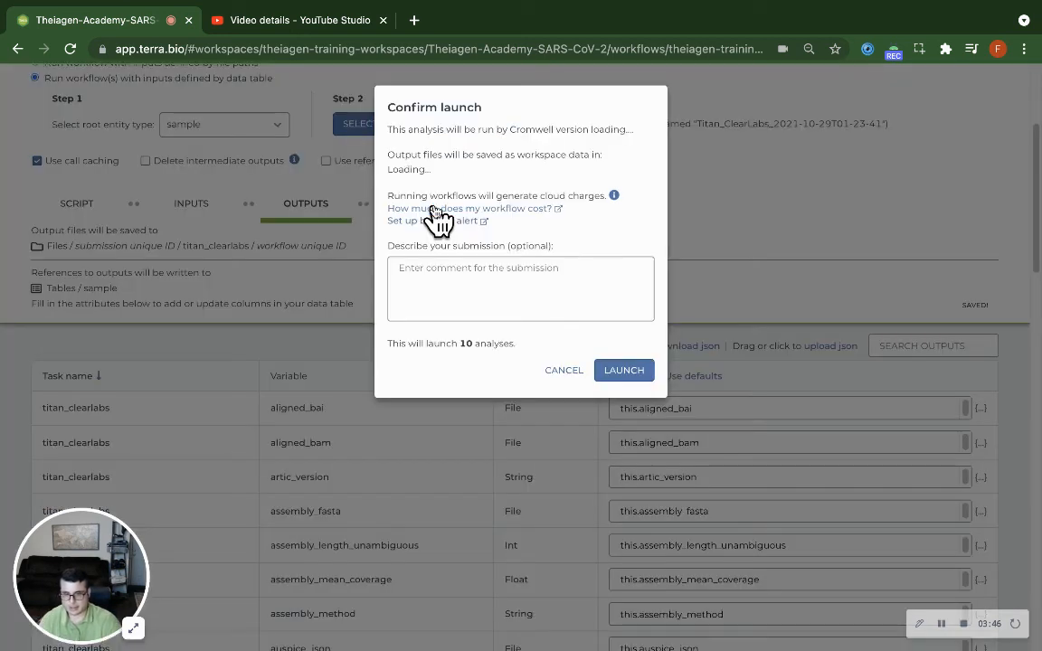
{"action": "type", "text": "cl"}
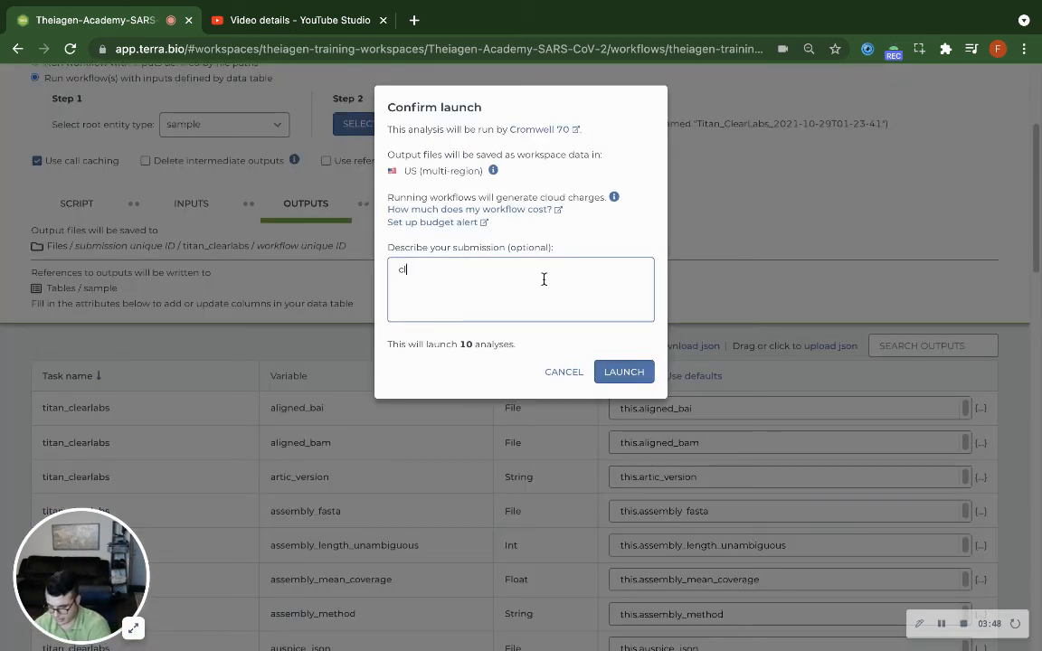
{"action": "type", "text": "earlabs training run"}
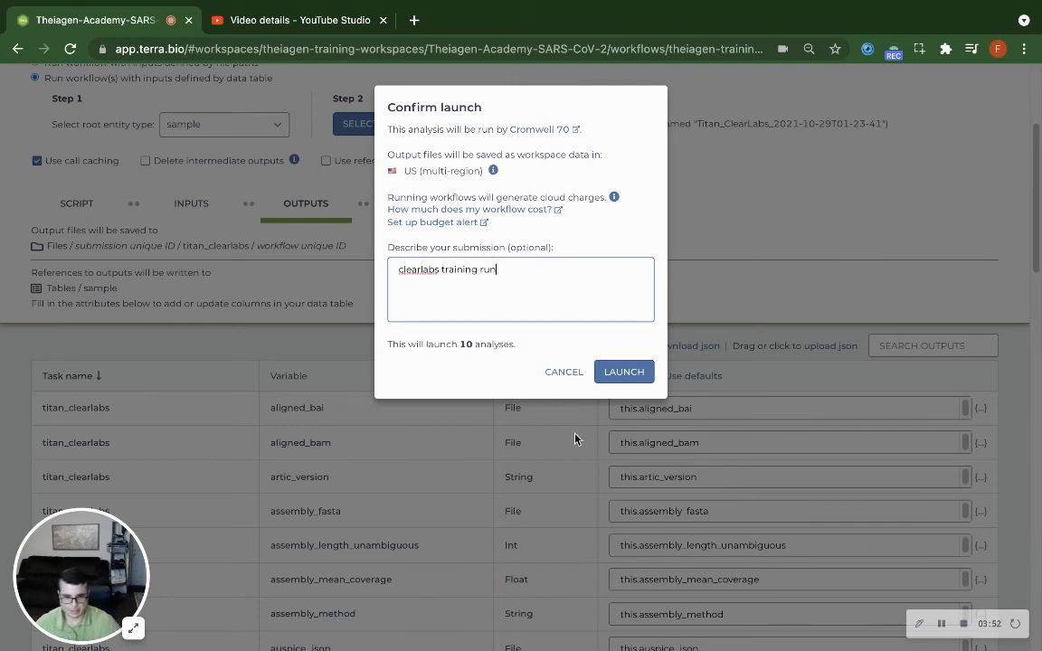
{"action": "left_click", "coordinate": [616, 367]}
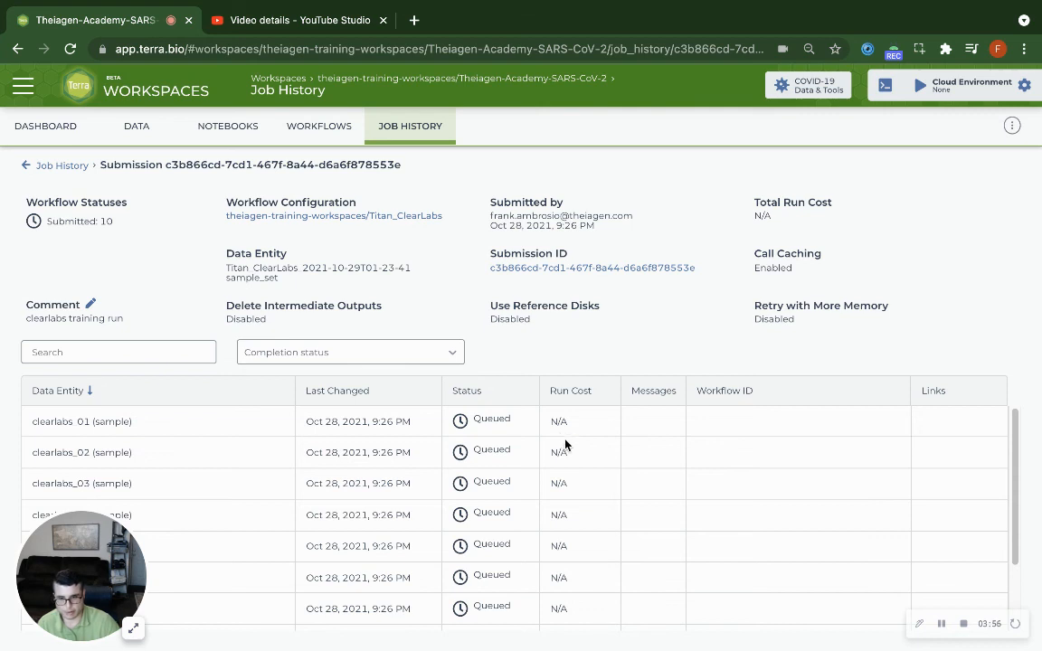
{"action": "scroll", "coordinate": [581, 437], "scroll_direction": "down", "scroll_amount": 3}
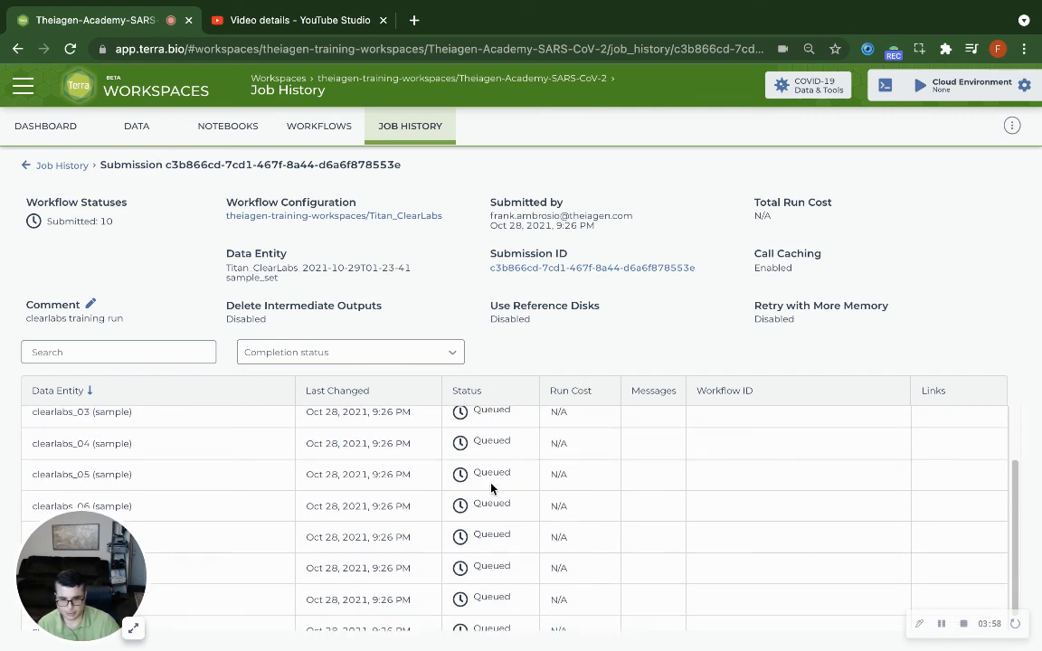
{"action": "scroll", "coordinate": [467, 529], "scroll_direction": "up", "scroll_amount": 3}
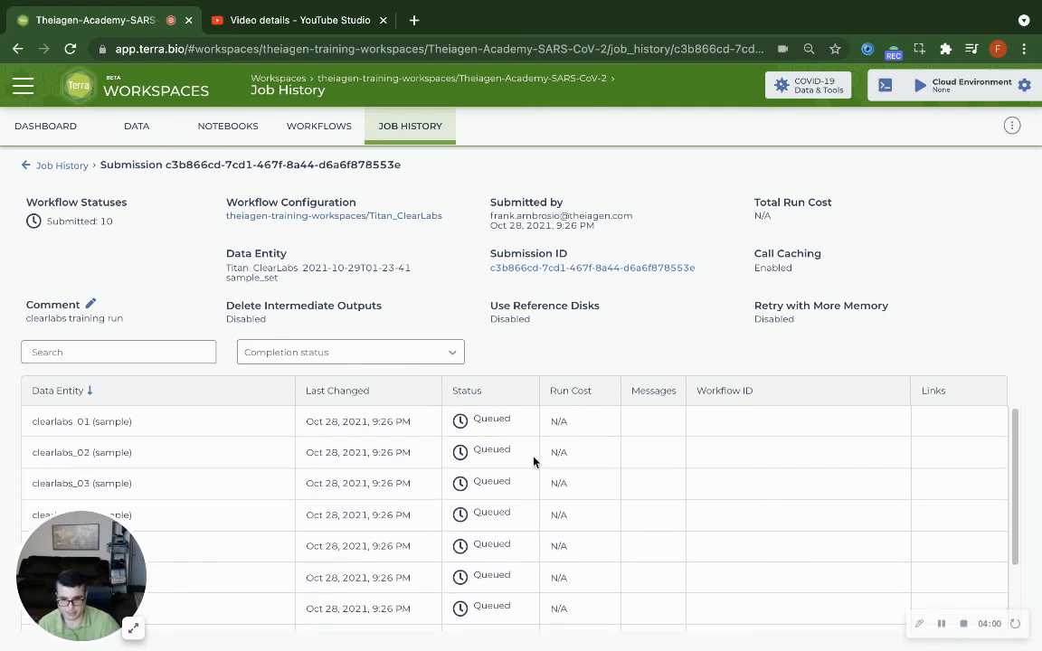